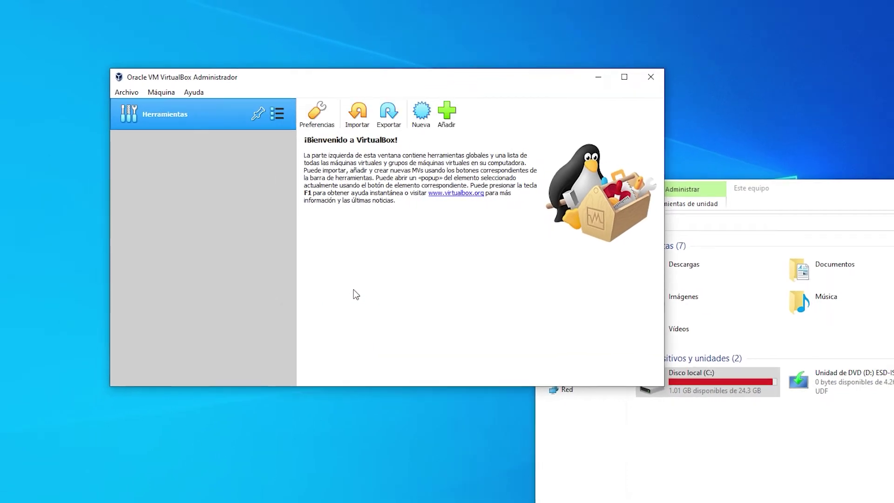
# Refresh the Este equipo view and check the free space on Disco local (C:).
pyautogui.click(737, 436)
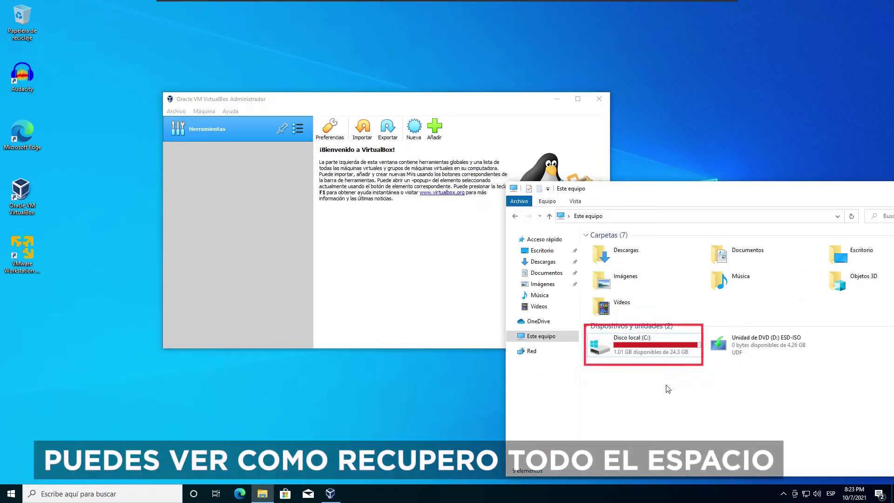
pyautogui.press('F5')
pyautogui.click(648, 347)
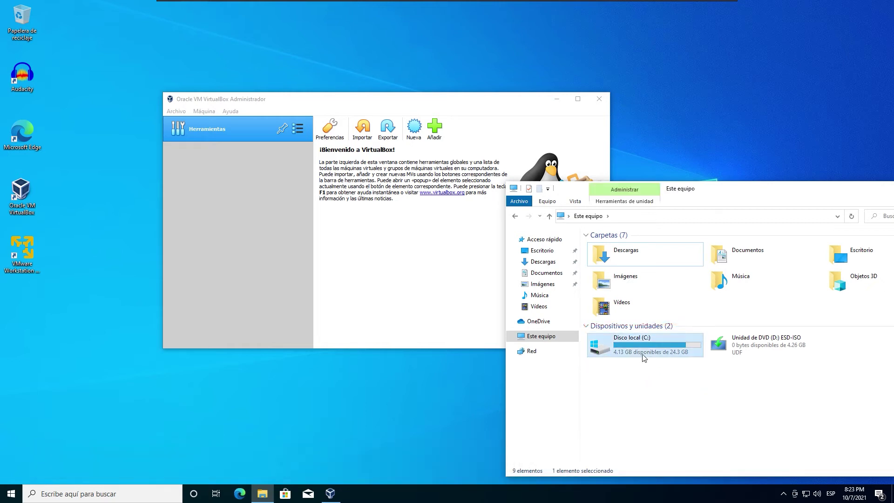
pyautogui.moveTo(677, 192); pyautogui.dragTo(533, 168)
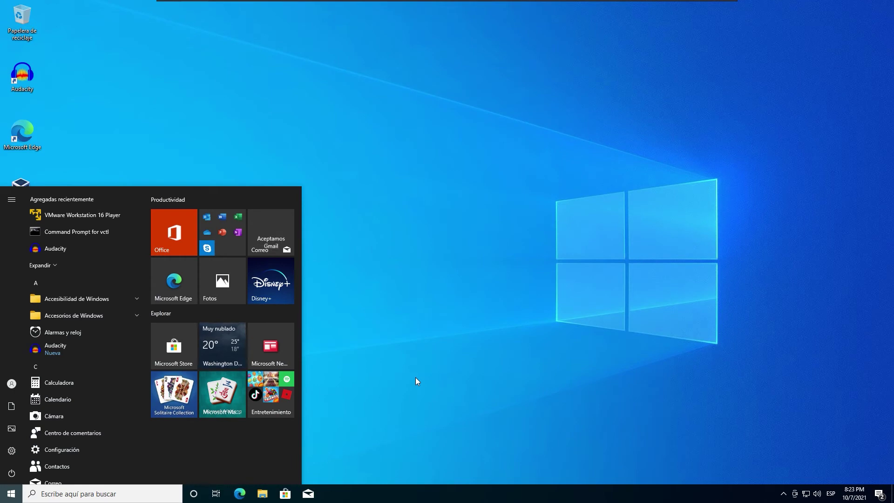
# Search Windows for "agregar o quitar programas" and open that system setting.
pyautogui.click(415, 377)
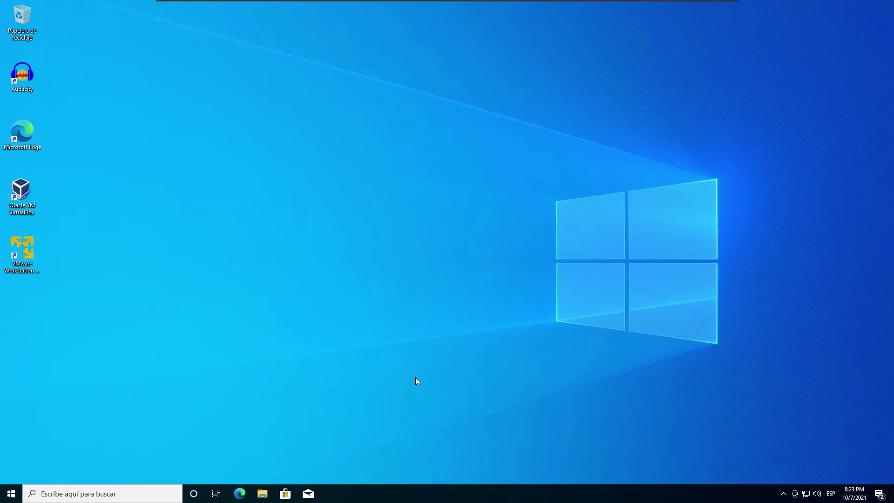
pyautogui.click(11, 494)
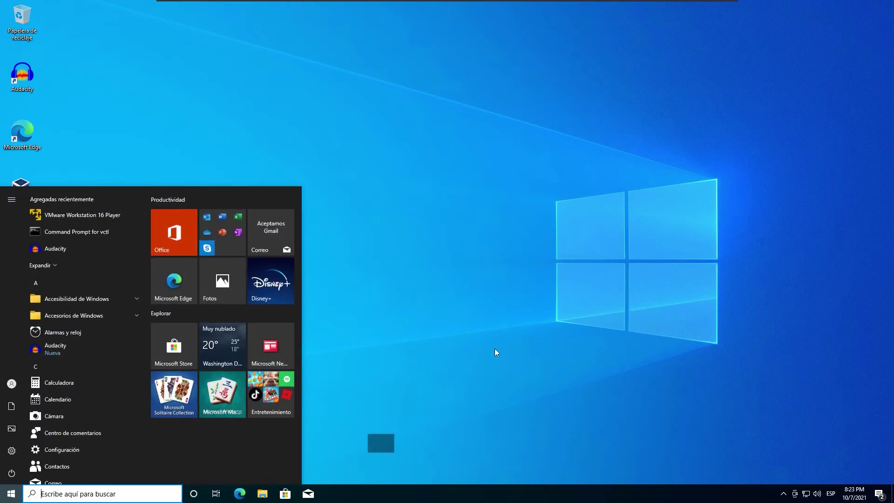
pyautogui.write('agregar')
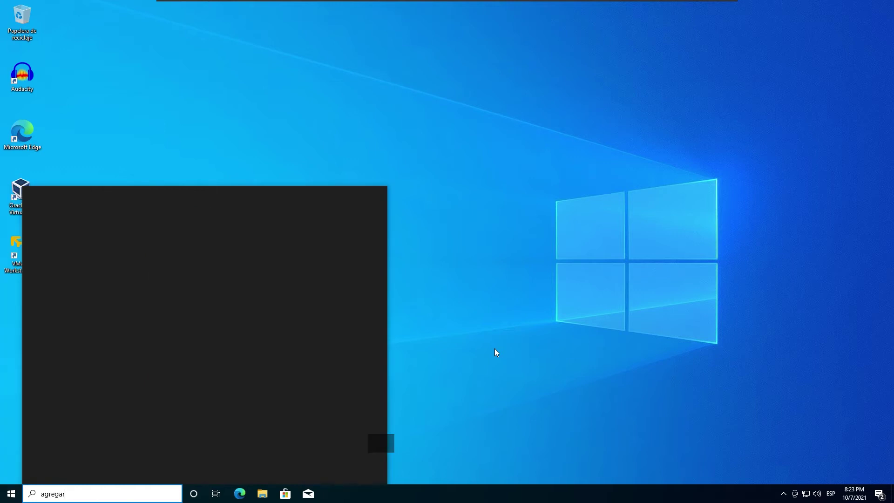
pyautogui.write(' o quitar progra')
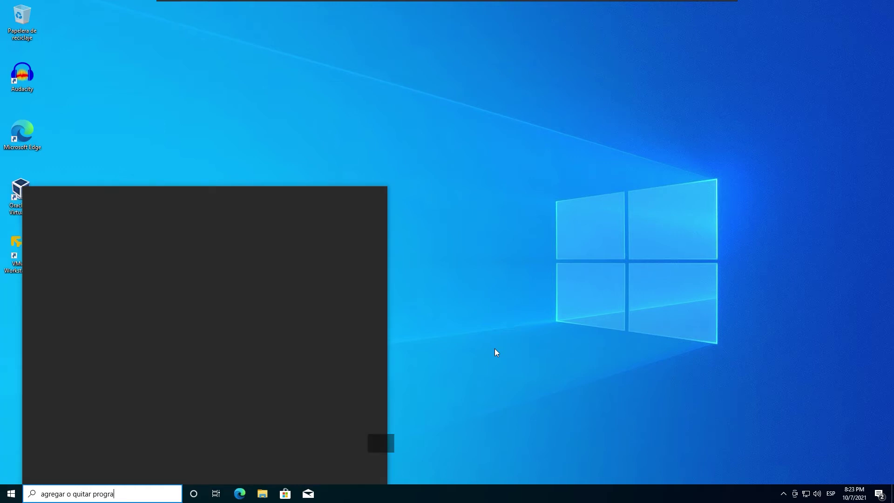
pyautogui.write('mas')
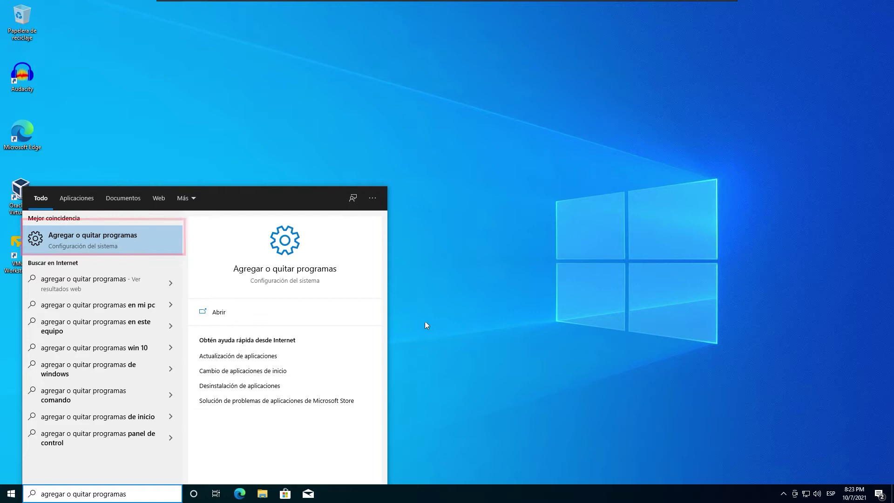
pyautogui.click(150, 237)
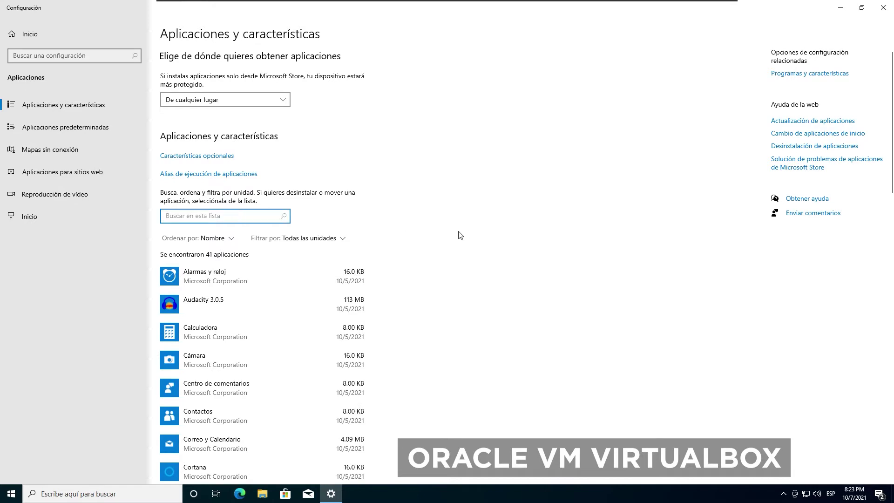
# Filter the installed applications by "oracle", uninstall Oracle VM VirtualBox 6.1.26 with permission to make changes, and close the settings.
pyautogui.write('oracle')
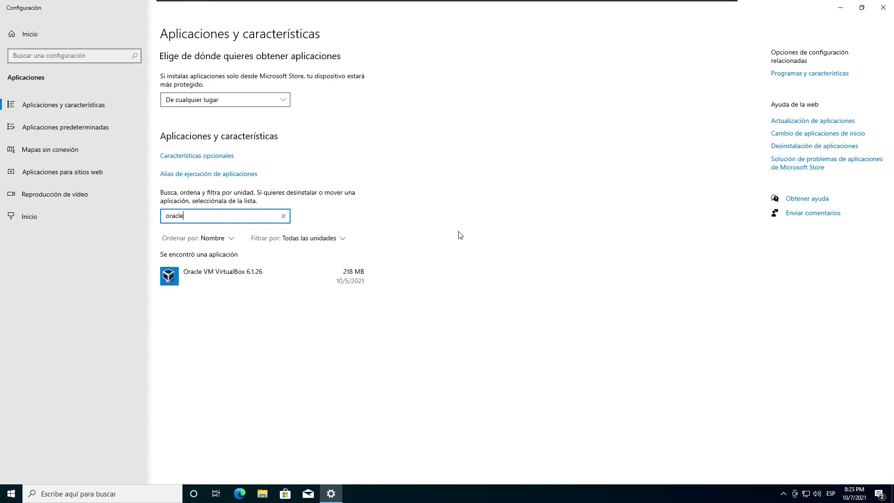
pyautogui.click(203, 275)
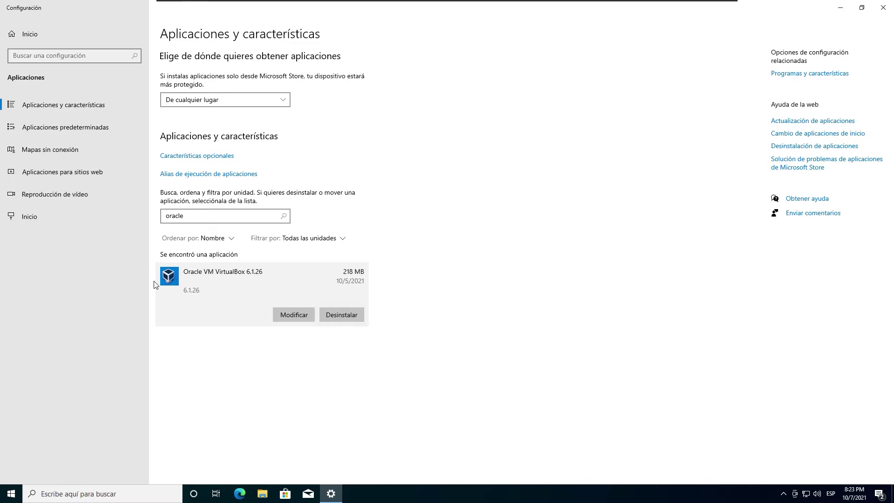
pyautogui.click(349, 315)
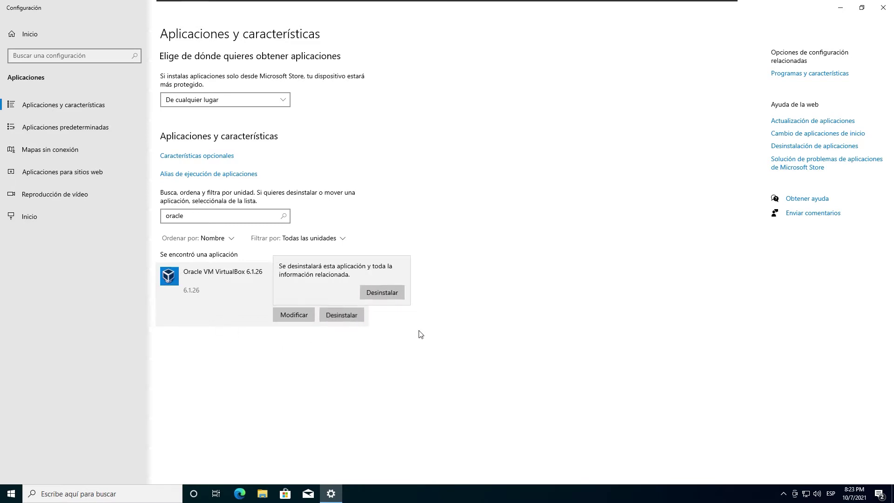
pyautogui.click(398, 297)
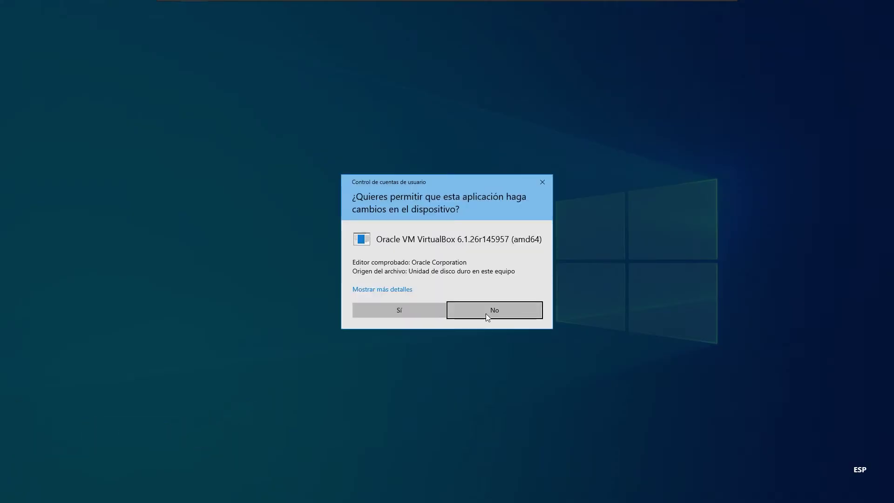
pyautogui.click(416, 309)
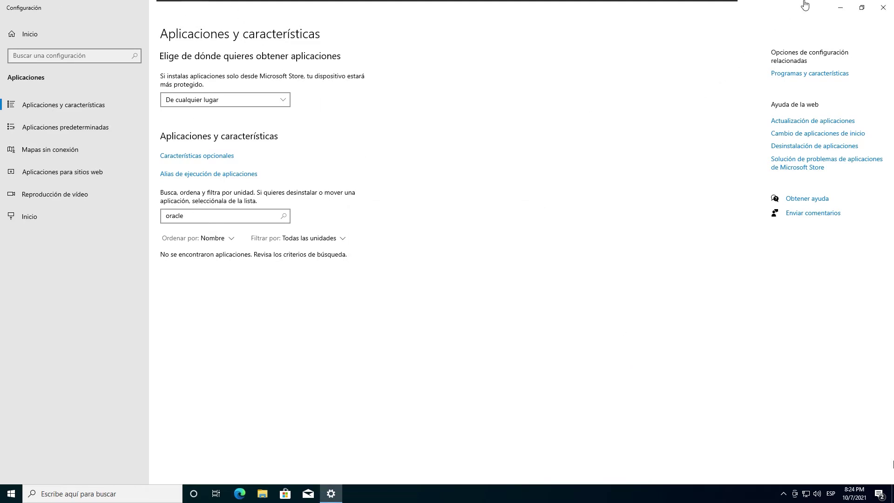
pyautogui.moveTo(814, 4); pyautogui.dragTo(451, 74)
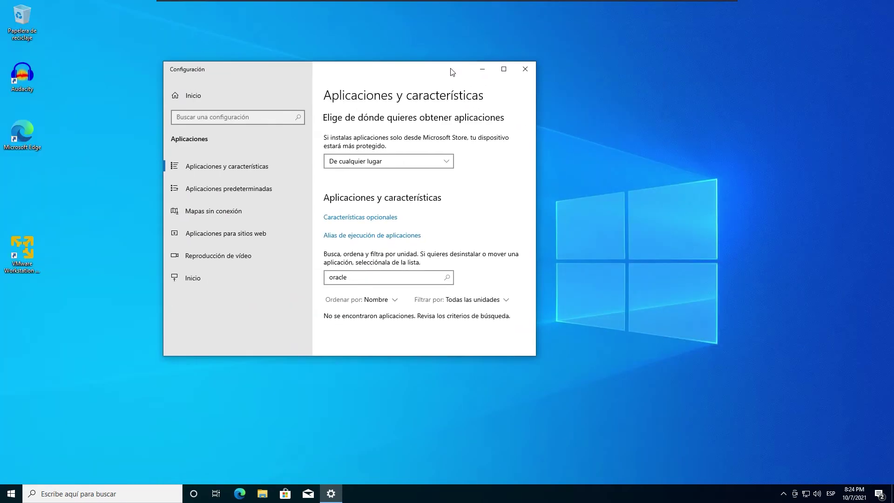
pyautogui.click(522, 71)
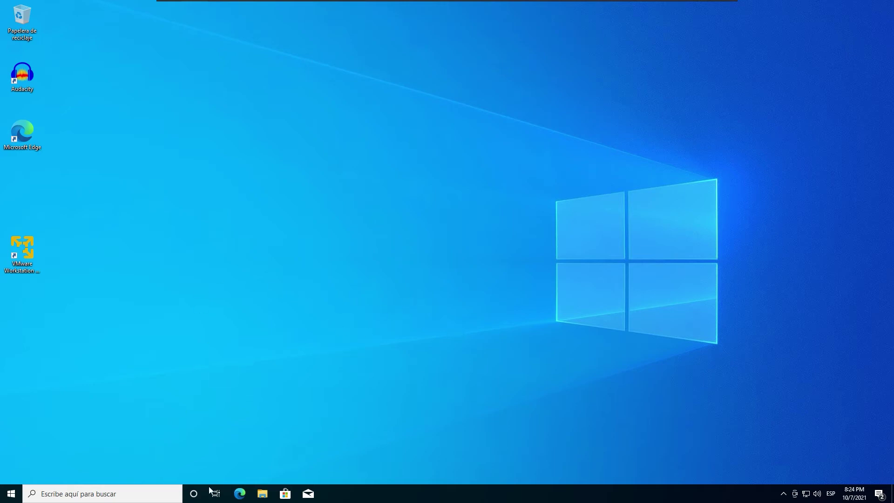
# Switch to Microsoft Edge and search Google for "iobit uninstaller".
pyautogui.click(239, 493)
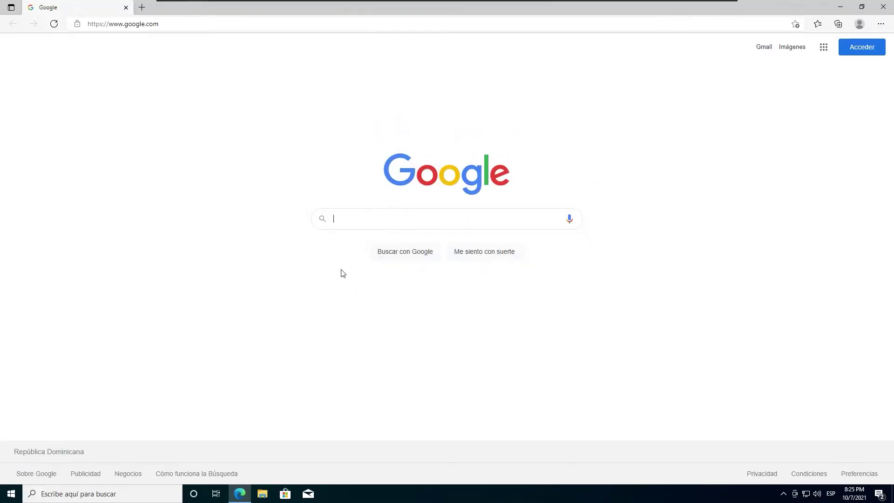
pyautogui.write('iobi')
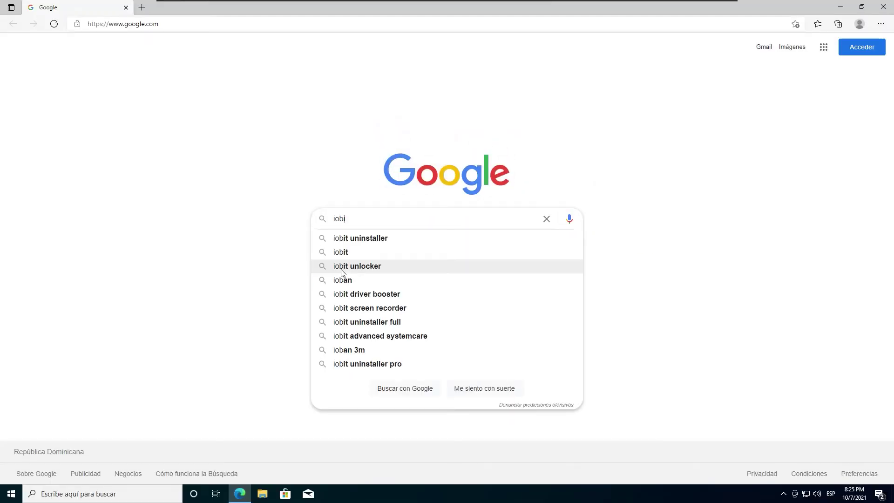
pyautogui.write('t uninstaller')
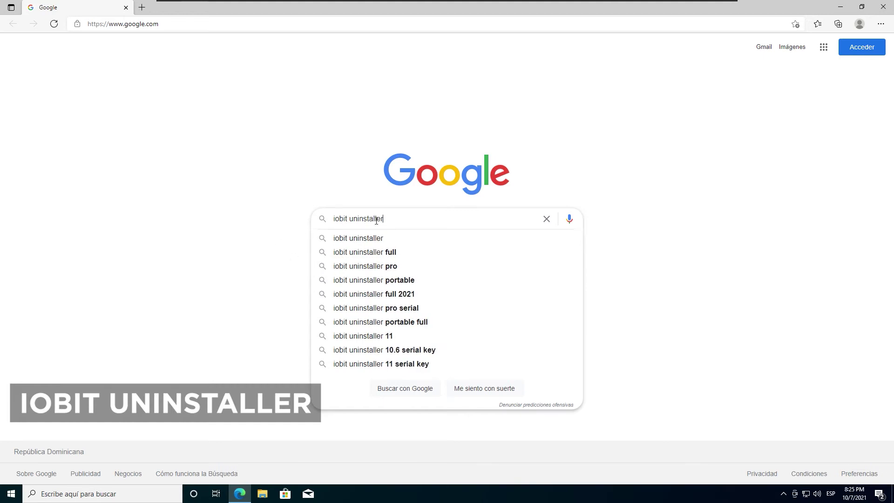
pyautogui.press('Return')
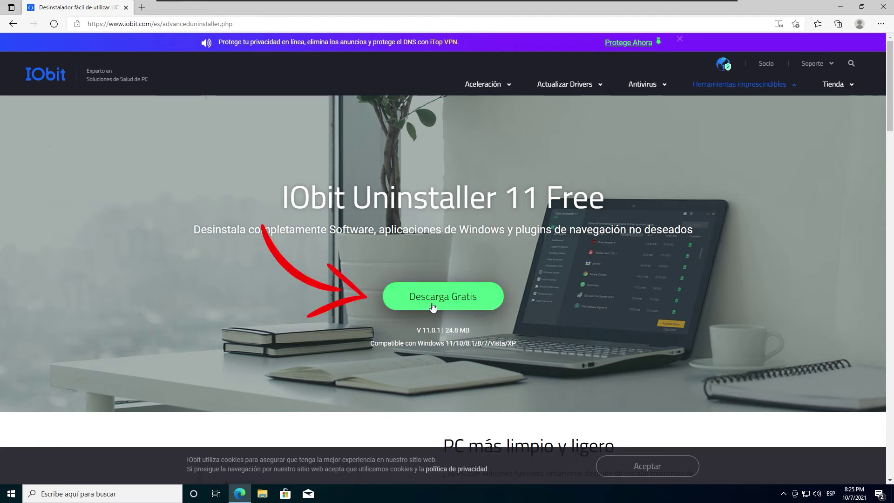
# Download the free IObit Uninstaller and run iobituninstaller.exe, allowing it to make changes to the device.
pyautogui.click(493, 305)
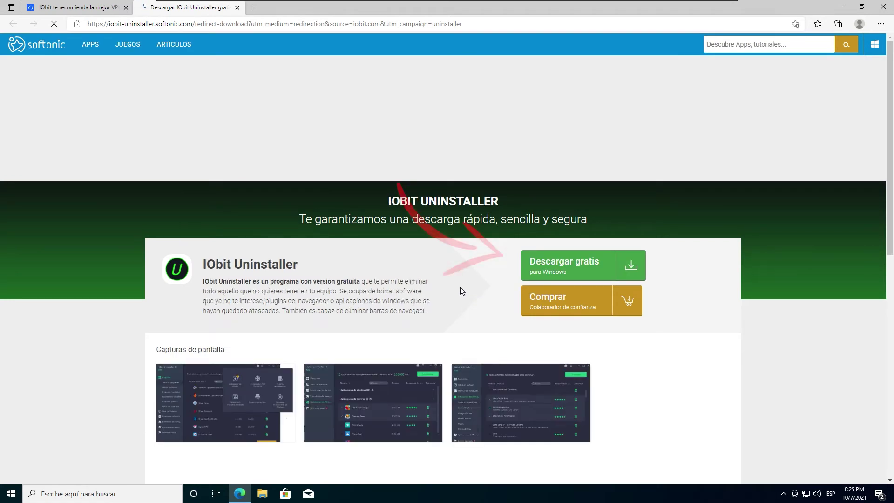
pyautogui.click(584, 273)
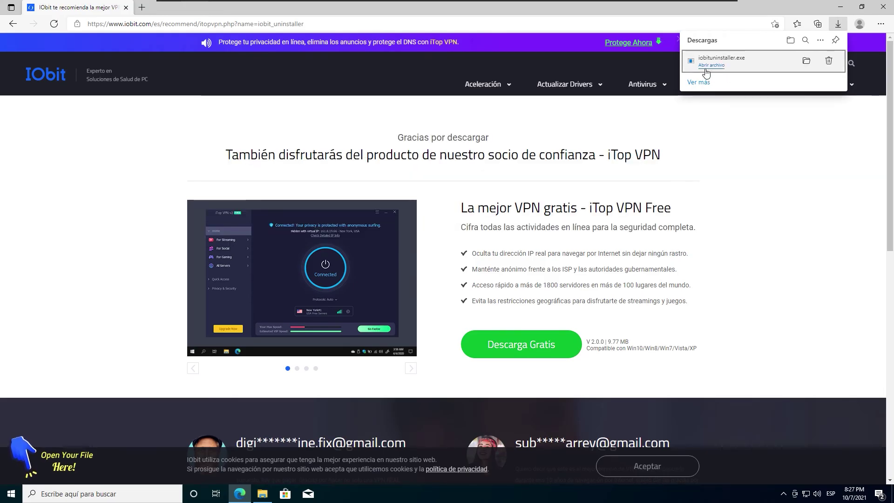
pyautogui.click(735, 66)
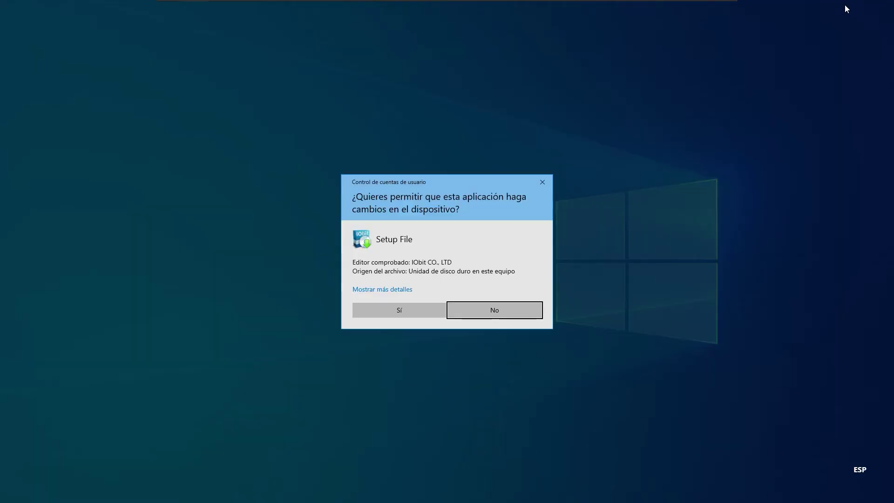
pyautogui.click(418, 311)
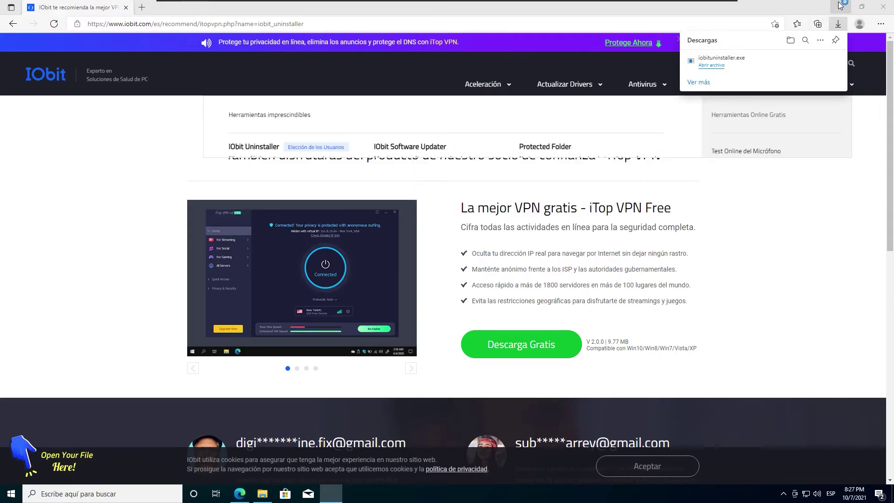
pyautogui.click(827, 11)
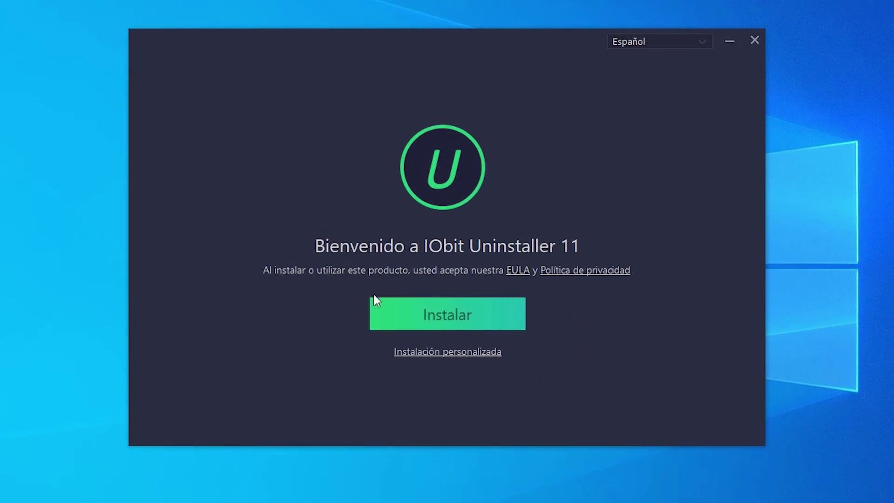
# Install IObit Uninstaller 11, declining the Advanced SystemCare offer and the iTop VPN subscription, and finish setup by launching the program.
pyautogui.click(471, 318)
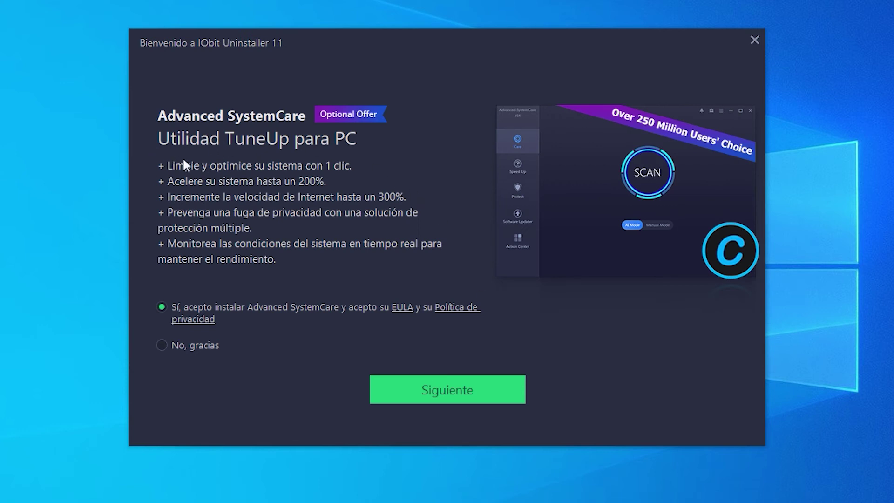
pyautogui.click(163, 346)
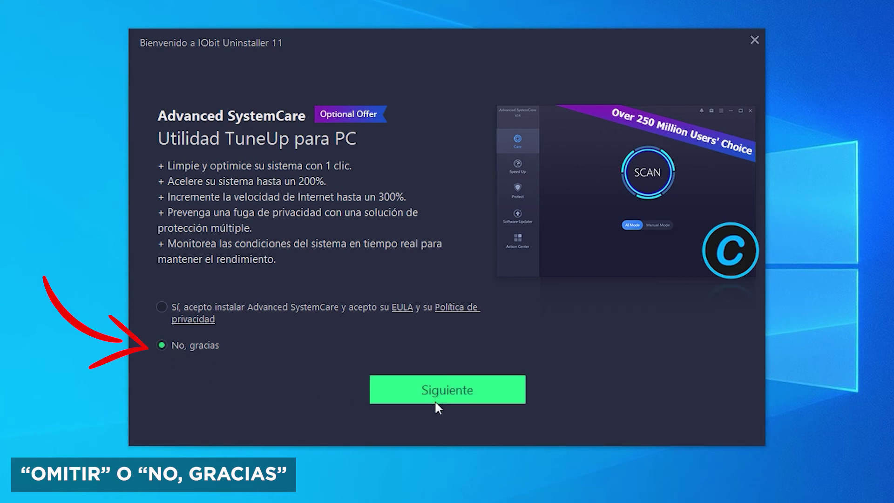
pyautogui.click(486, 395)
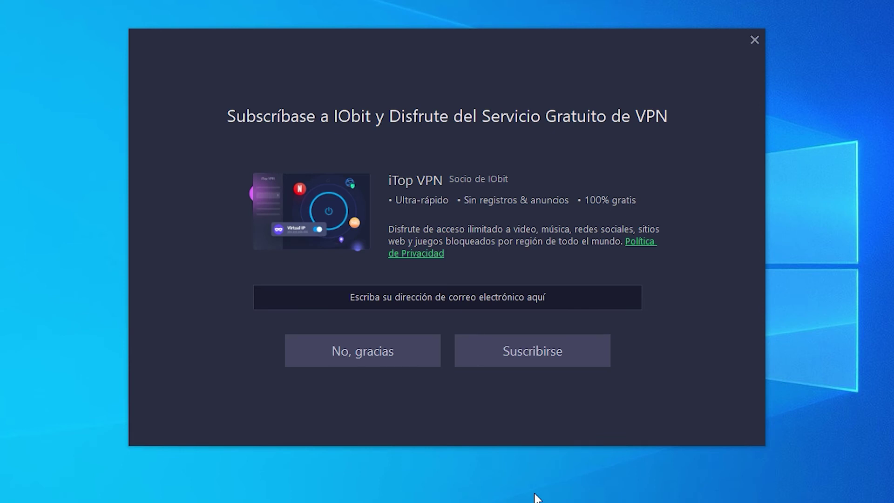
pyautogui.click(386, 351)
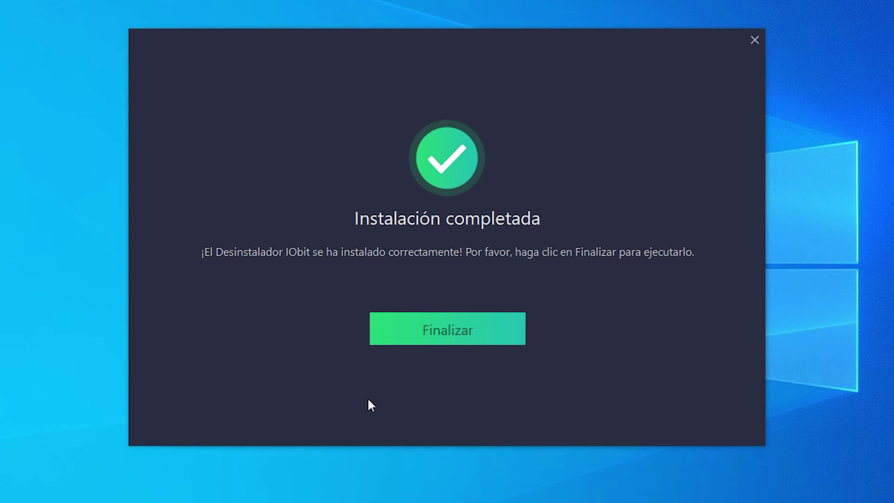
pyautogui.click(467, 340)
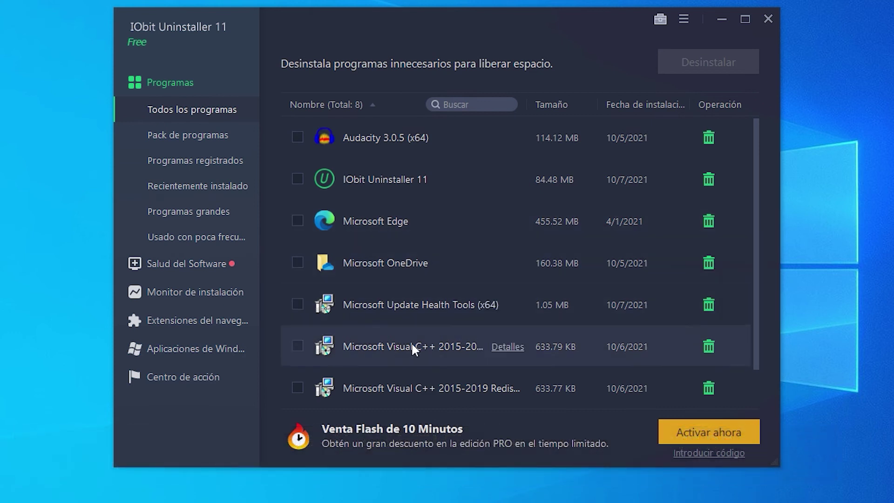
# Uninstall Audacity 3.0.5 with automatic removal of residual files, and close IObit Uninstaller.
pyautogui.click(710, 141)
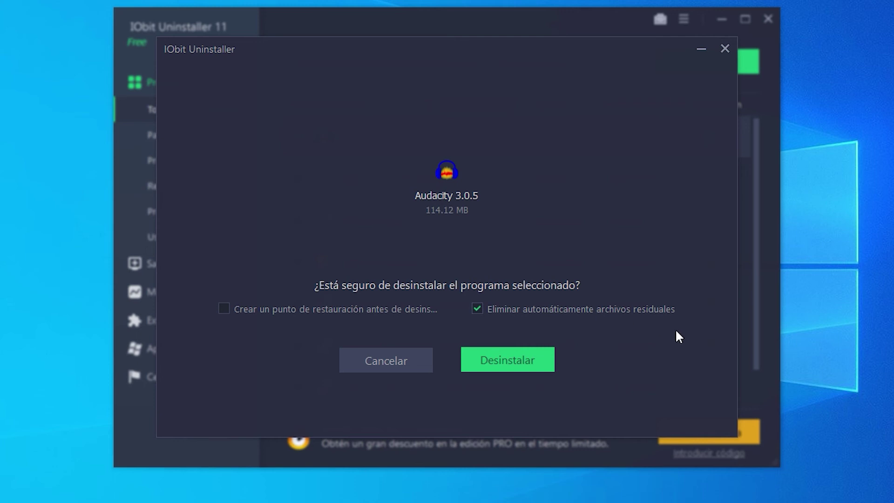
pyautogui.click(528, 362)
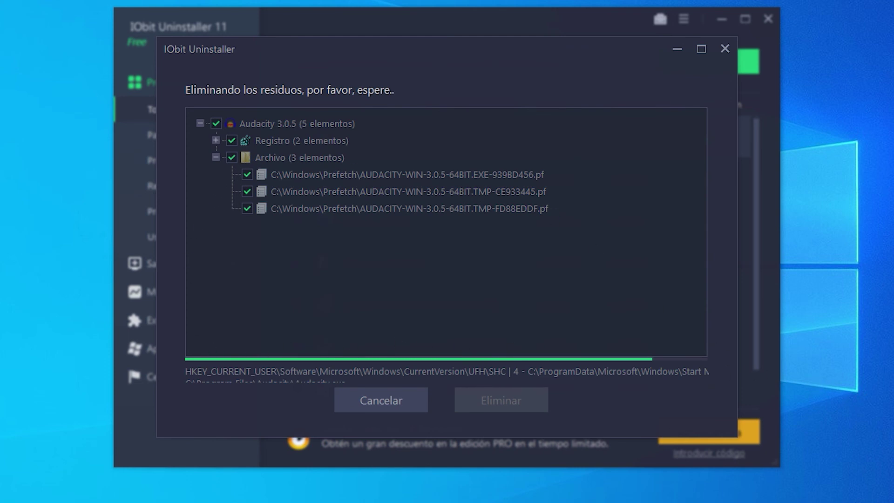
pyautogui.click(725, 48)
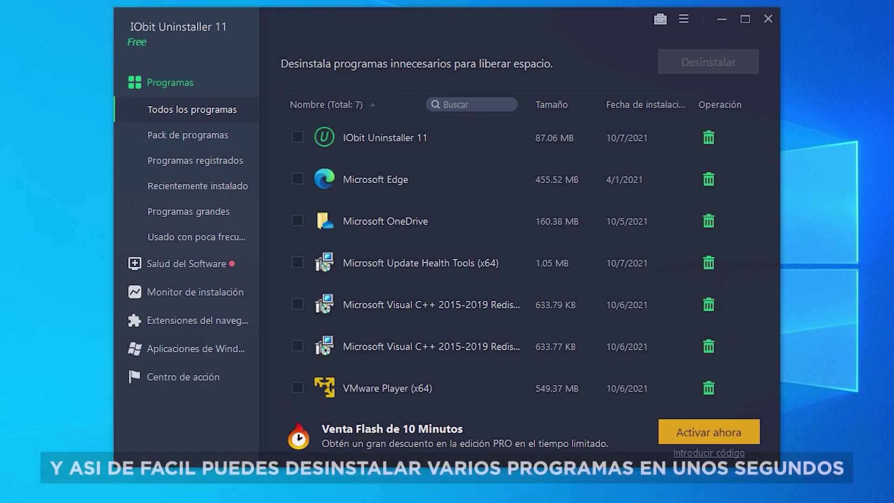
pyautogui.click(768, 18)
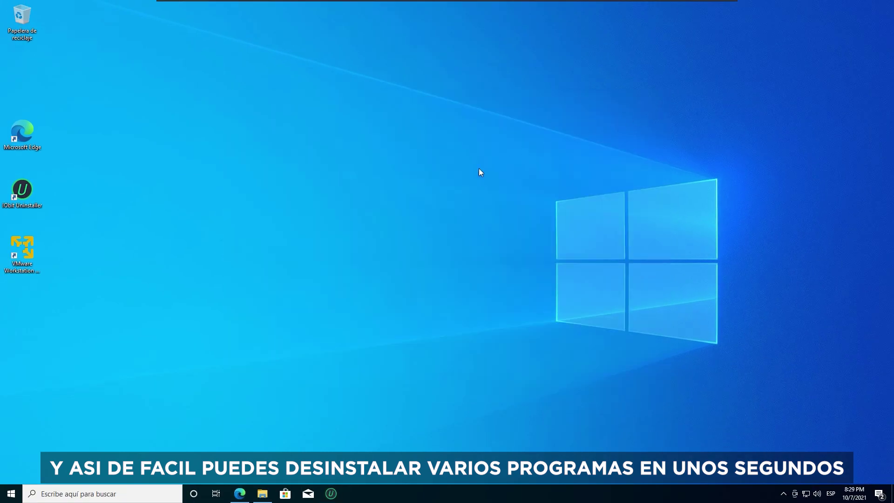
pyautogui.moveTo(290, 310); pyautogui.dragTo(177, 412)
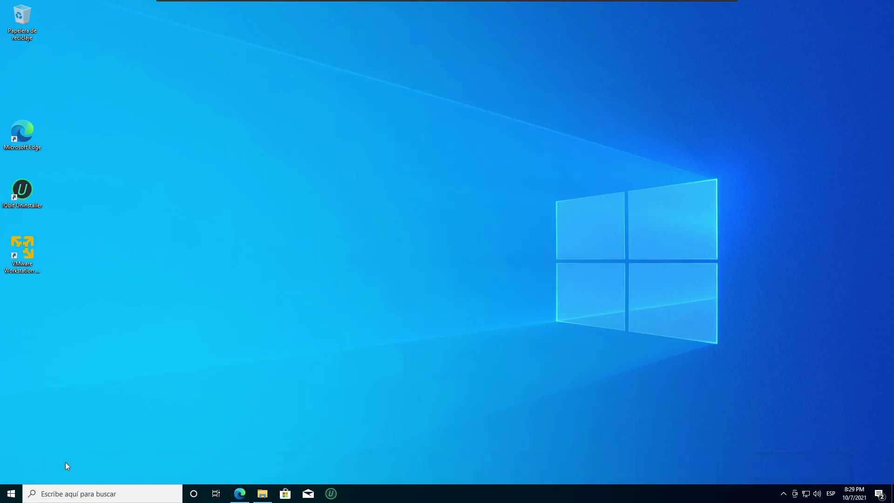